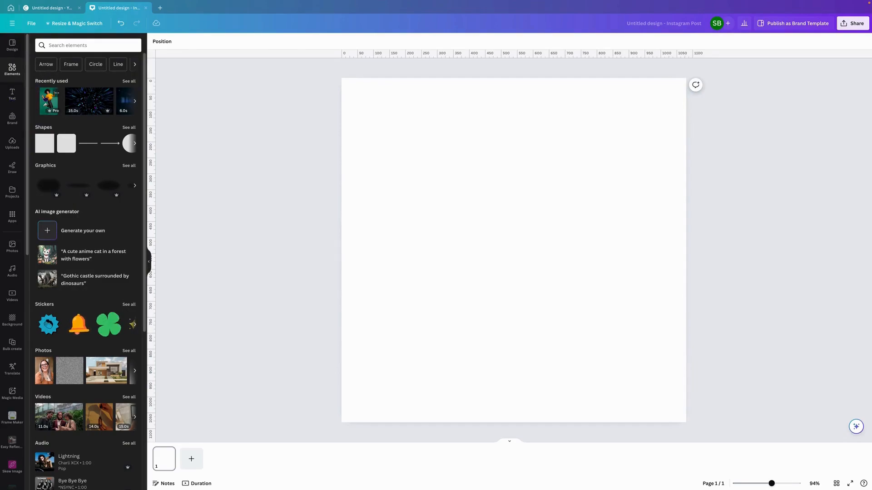
Add the recently used photo of the jumping woman to the page and place a duplicate to its right.
left_click(48, 101)
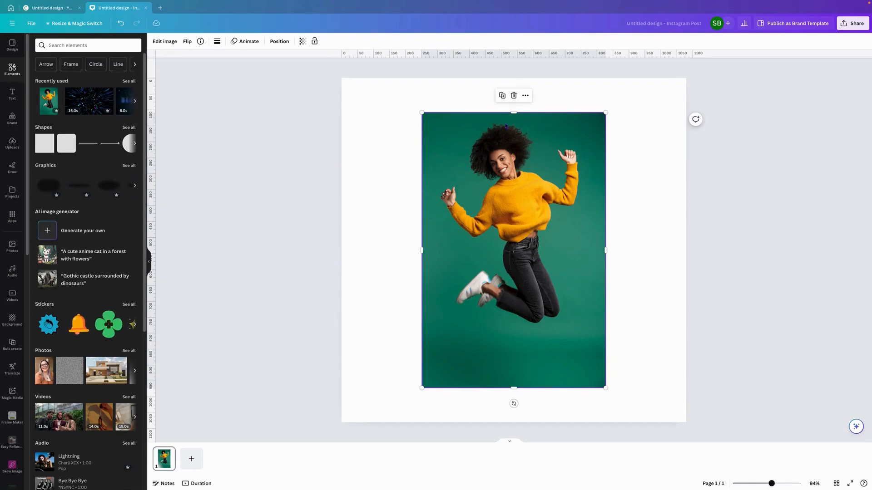
left_click(502, 96)
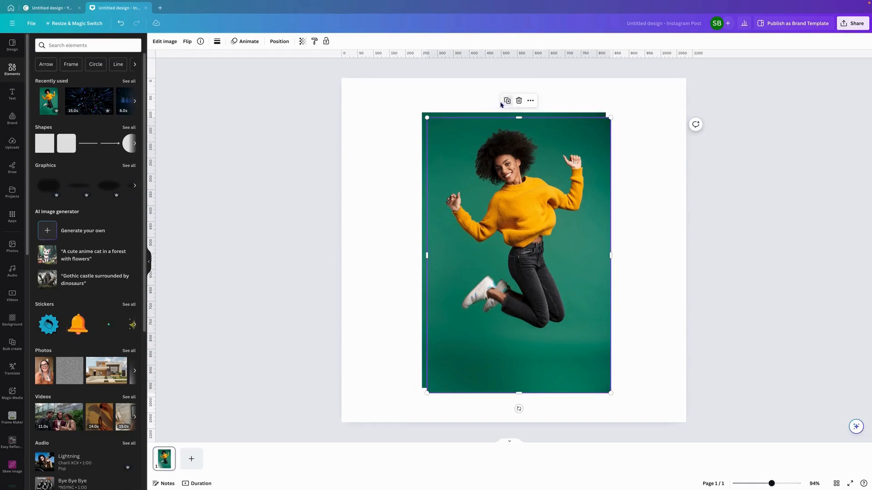
left_click_drag(526, 209, 680, 206)
Remove the background from both photos and arrange the two cut-outs side by side on the page.
left_click(538, 204)
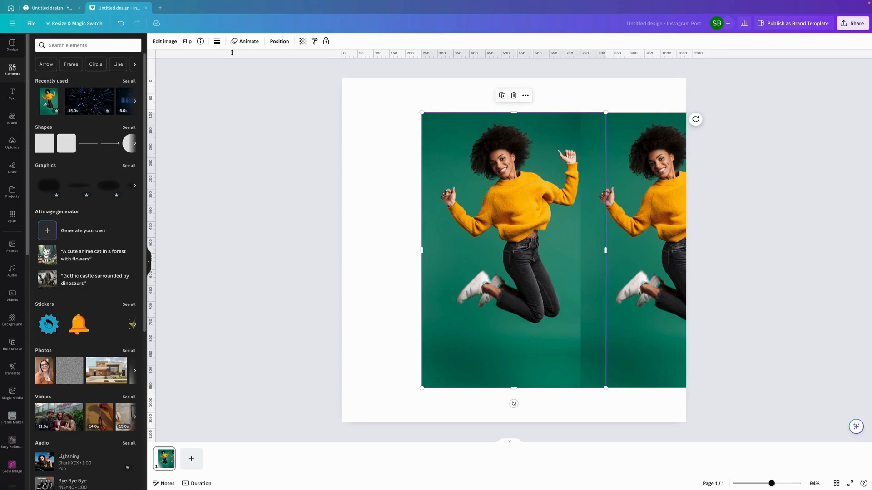
left_click(164, 41)
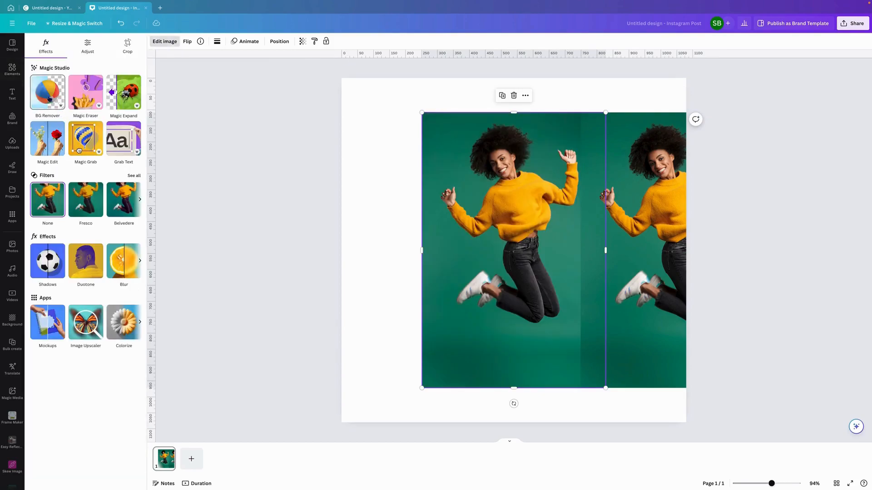
left_click(48, 92)
left_click(632, 214)
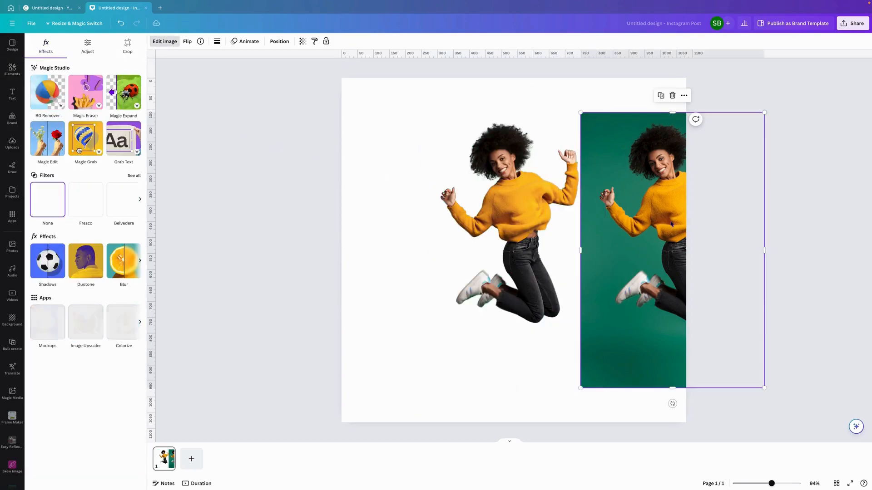
left_click(47, 92)
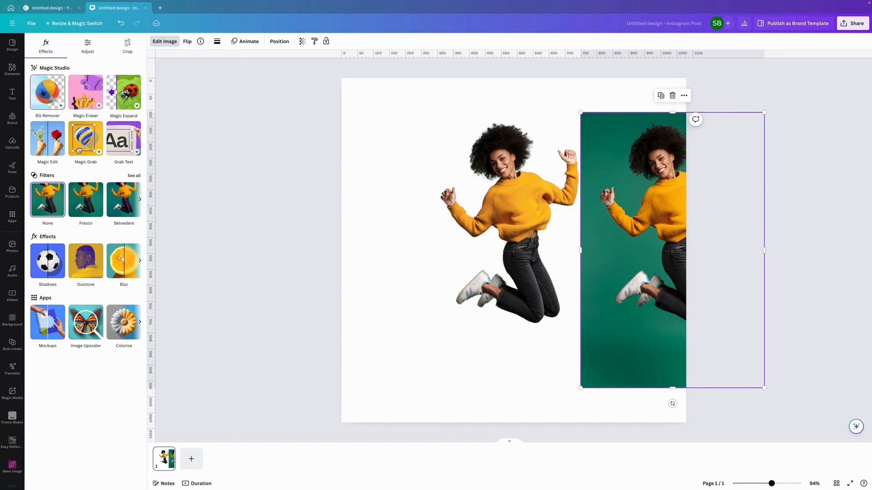
left_click_drag(497, 226, 436, 223)
left_click_drag(660, 234, 609, 225)
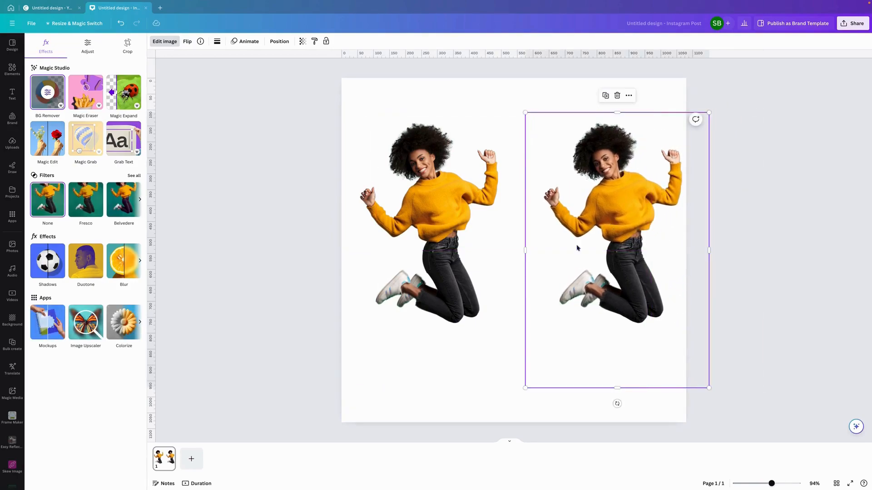
Apply Pixelify to the left cut-out with a pixel scale of 40 and replace the image with the result.
left_click(426, 219)
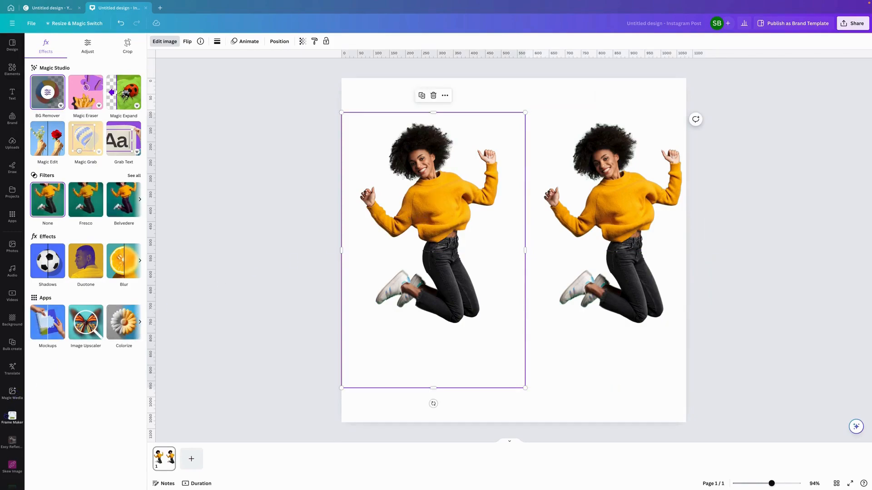
scroll(9, 409, "down", 3)
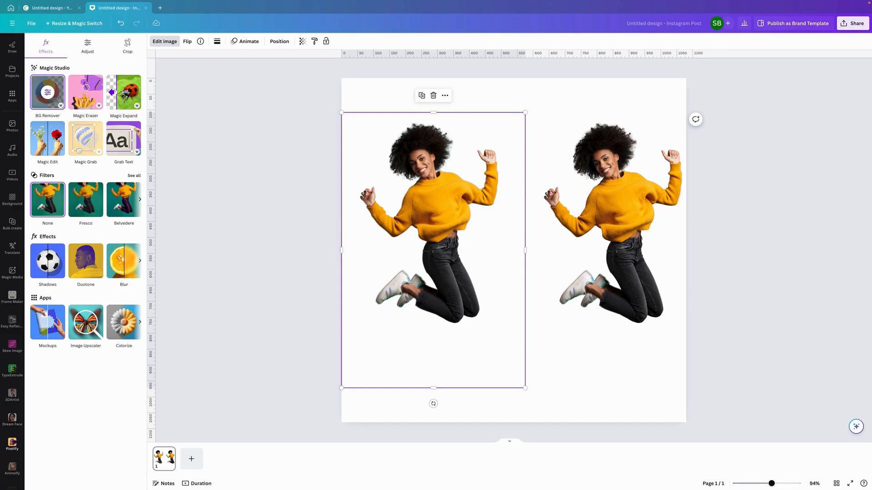
left_click(12, 442)
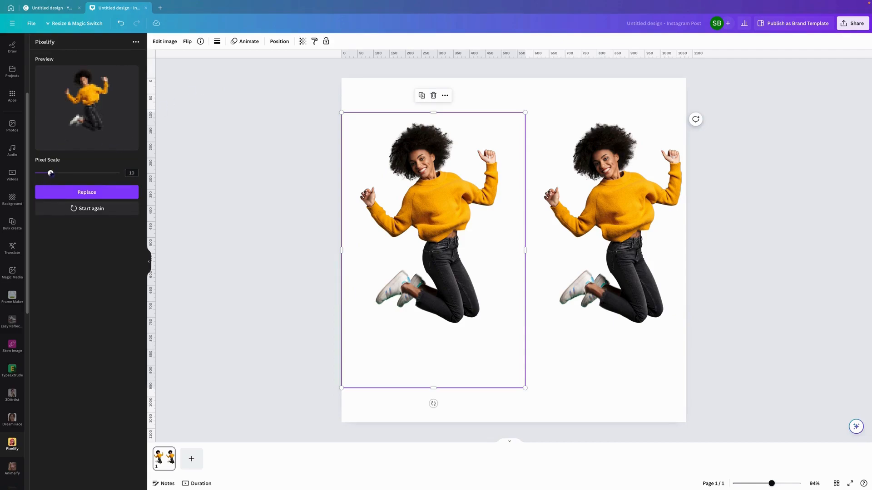
left_click_drag(51, 174, 103, 180)
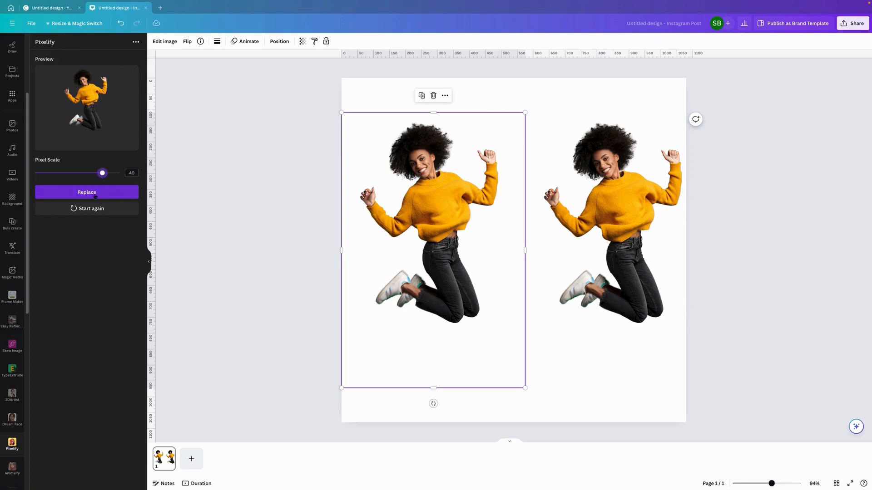
left_click(96, 195)
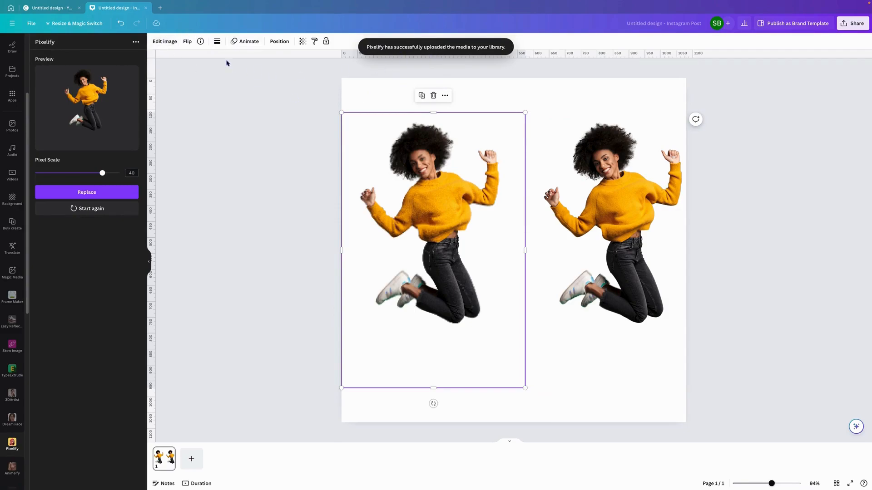
Apply a moderate Blur effect to the whole image of the left cut-out.
left_click(169, 42)
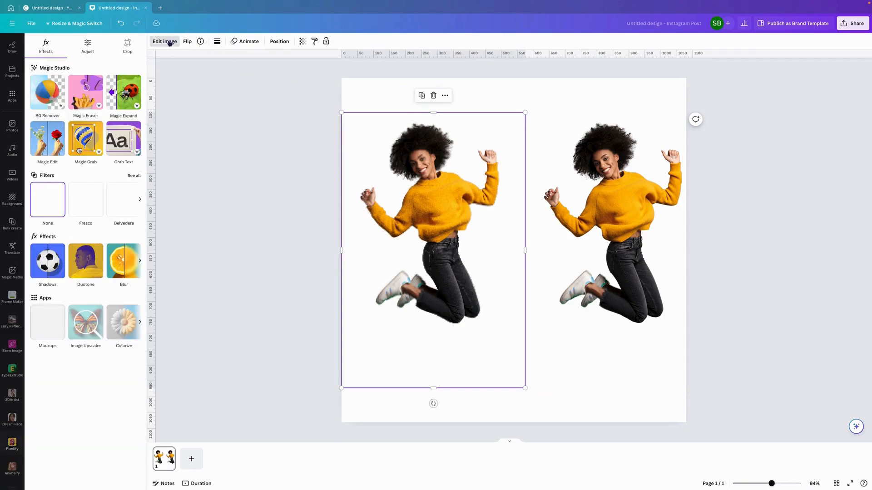
left_click(127, 271)
left_click(115, 66)
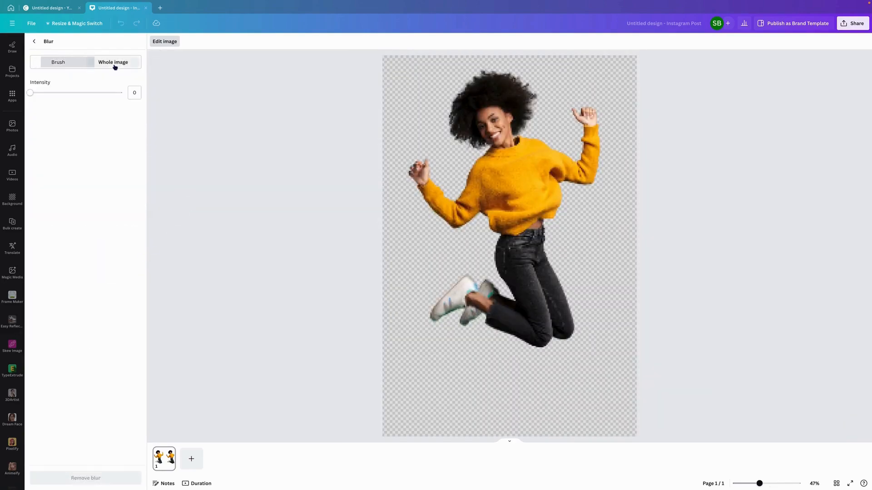
left_click_drag(31, 94, 59, 95)
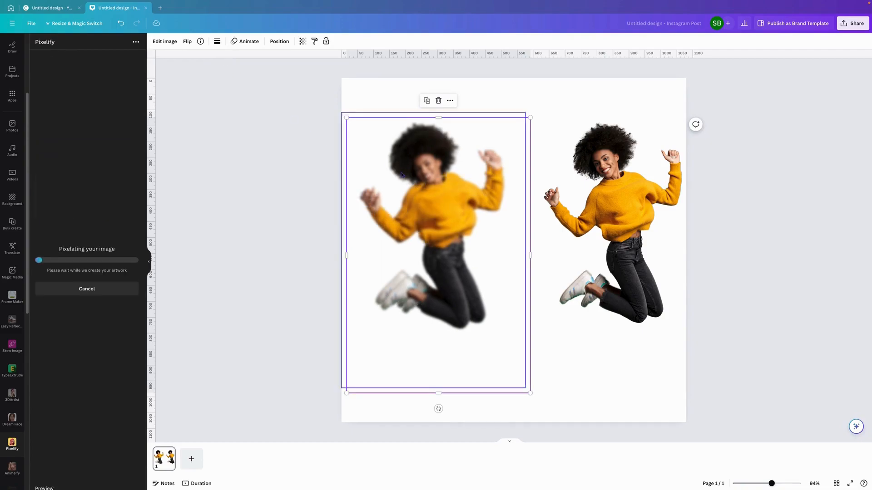
Build a horizontal motion trail from the blurred cut-out by stacking many duplicates, each shifted slightly right, until they overlap the sharp cut-out.
left_click_drag(435, 220, 432, 215)
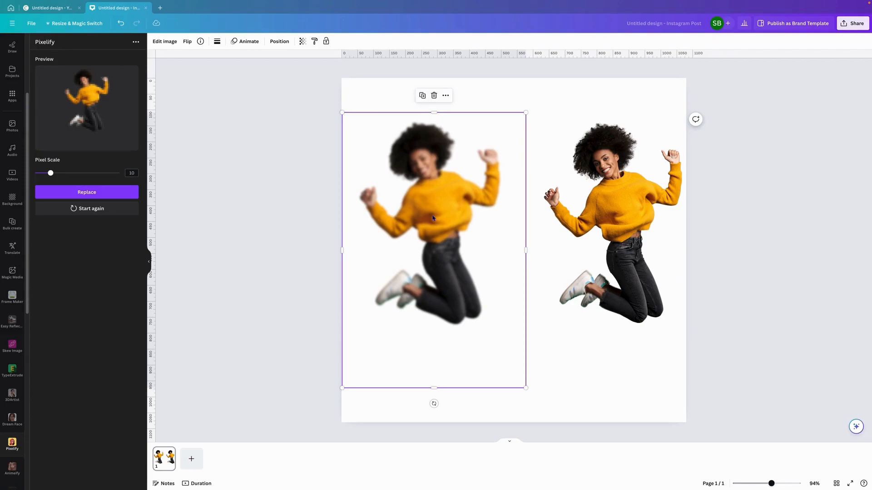
key("super+d")
key("super+d")
key("super+d")
key("super+d")
key("super+d")
key("super+d")
key("super+d")
key("super+d")
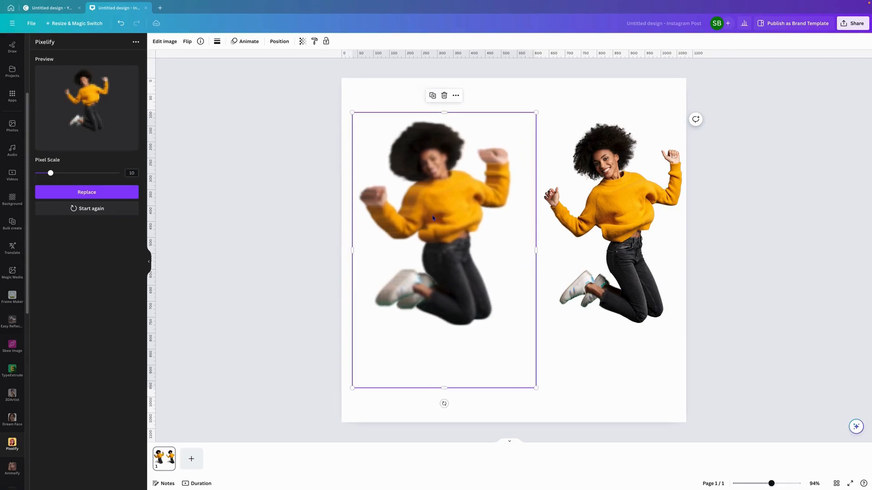
key("super+d")
key("super+d")
key("super+d")
key("super+d")
key("super+d")
key("super+d")
key("super+d")
key("super+d")
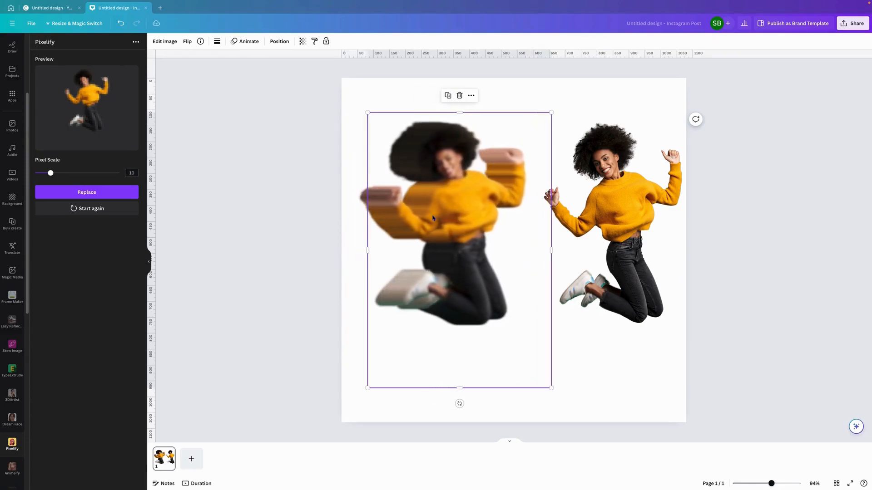
key("super+d")
key("super+d")
key("super+d")
key("super+d")
key("super+d")
key("super+d")
key("super+d")
key("super+d")
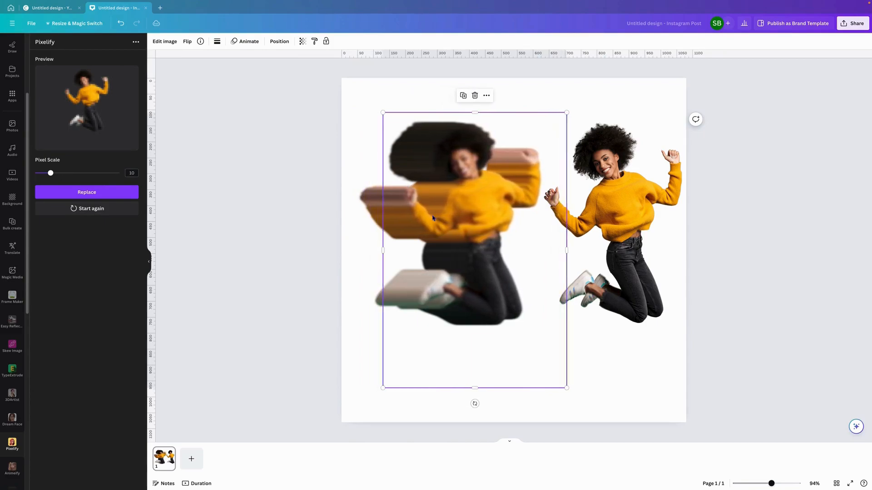
key("super+d")
key("super+d")
key("super+d")
key("super+d")
key("super+d")
key("super+d")
key("super+d")
key("super+d")
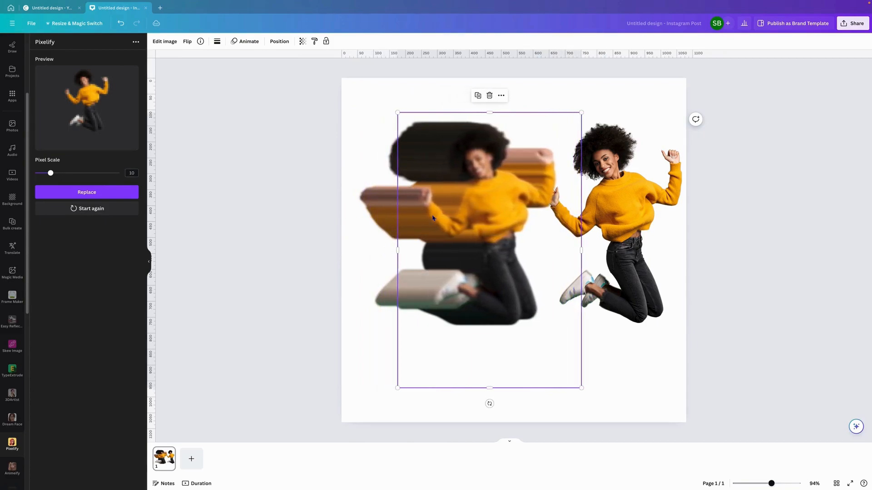
key("super+d")
key("super+d")
key("super+d")
key("super+d")
key("super+d")
key("super+d")
key("super+d")
key("super+d")
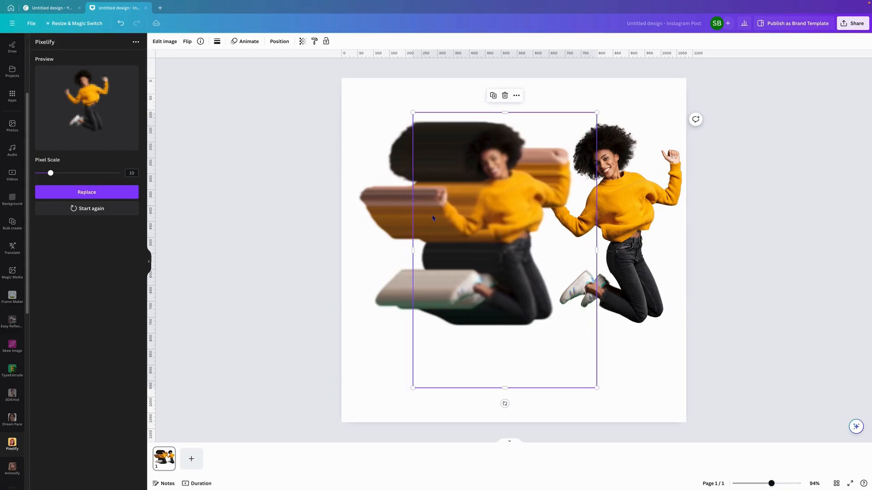
key("super+d")
key("super+d")
key("super+d")
key("super+d")
key("super+d")
key("super+d")
key("super+d")
key("super+d")
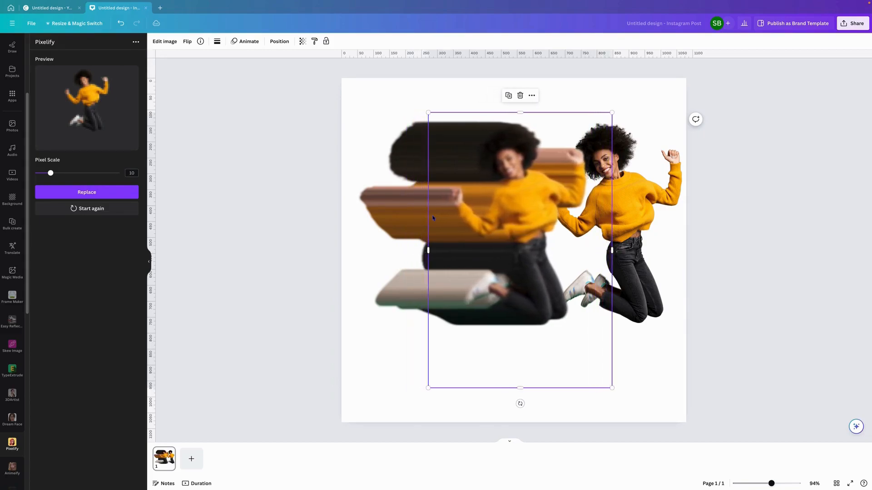
key("super+d")
key("super+d")
key("super+d")
key("super+d")
key("super+d")
key("super+d")
key("super+d")
key("super+d")
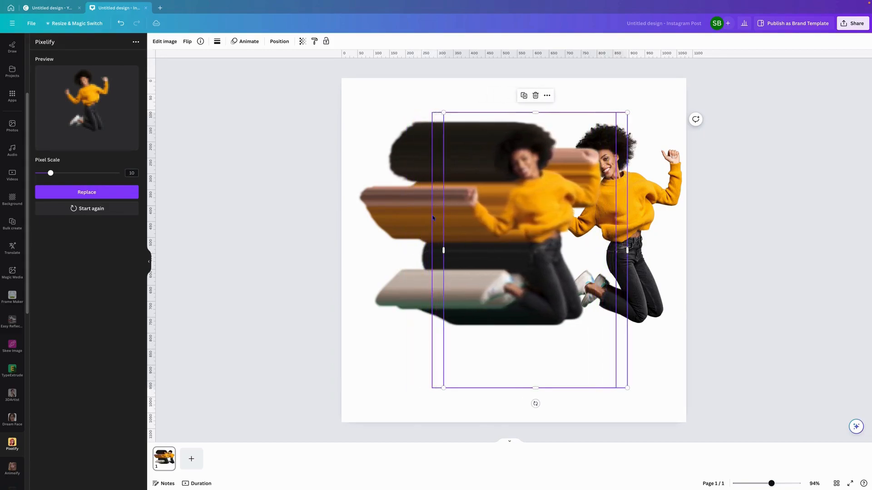
key("super+d")
key("super+d")
key("super+d")
key("super+d")
key("super+d")
key("super+d")
key("super+d")
key("super+d")
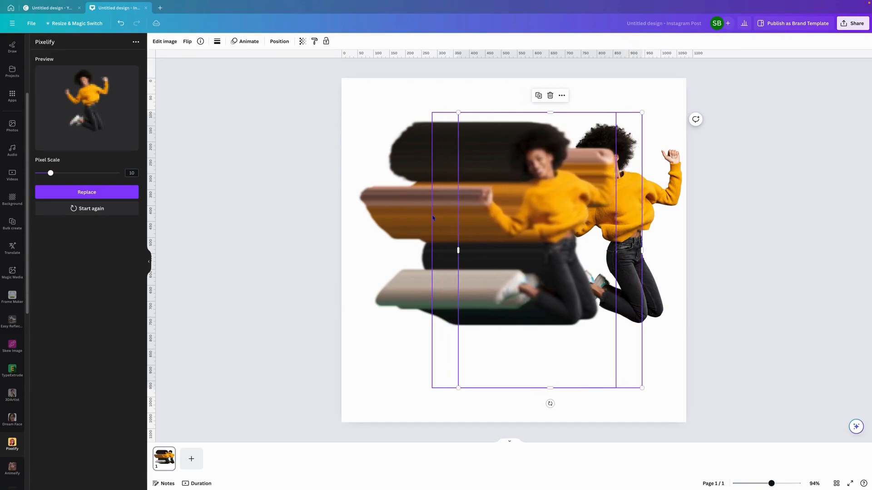
key("super+d")
key("super+d")
key("super+d")
key("super+d")
key("super+d")
key("super+d")
key("super+d")
key("super+d")
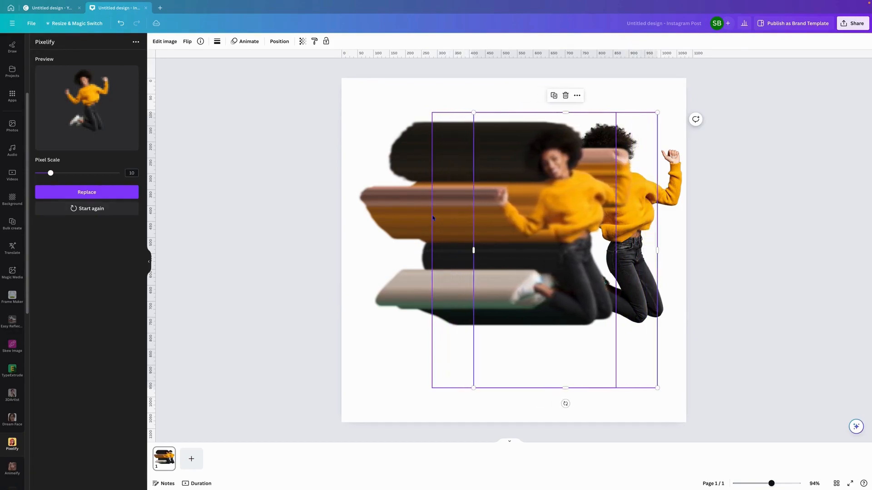
key("super+d")
key("super+d")
key("super+d")
key("super+d")
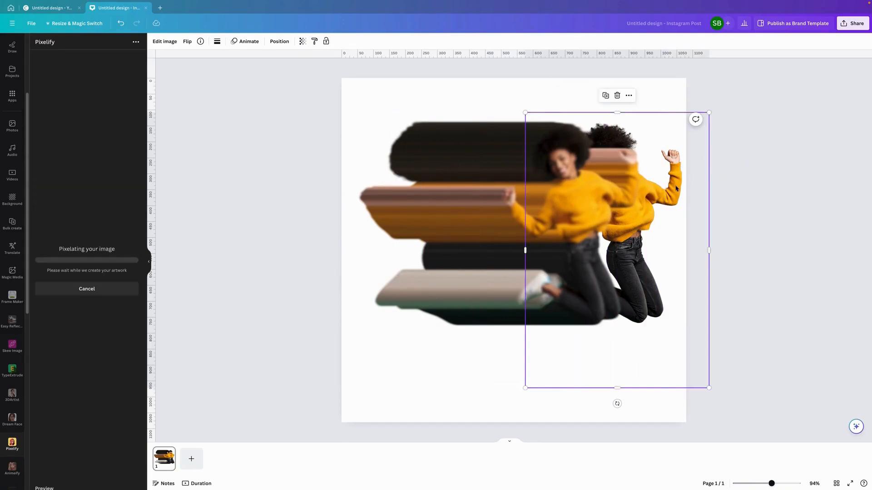
Bring the sharp cut-out to the front and align it over the last blurred copy at the trail's right end.
right_click(683, 165)
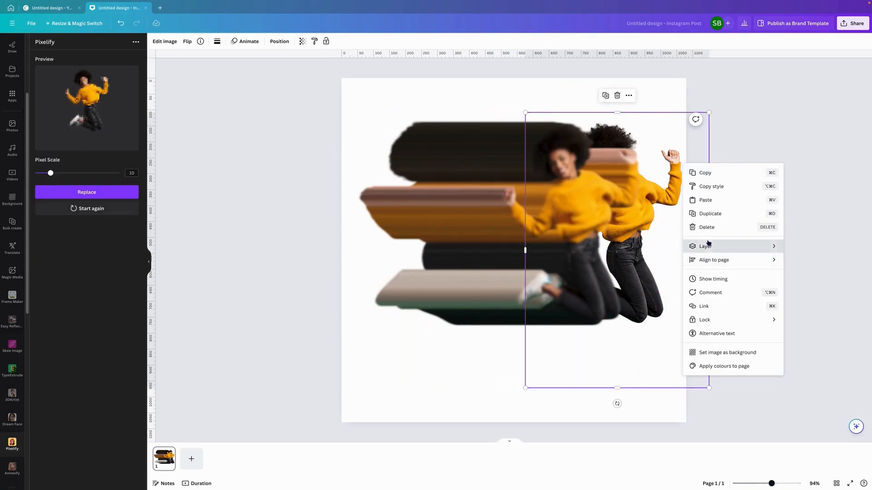
left_click(776, 255)
left_click_drag(629, 202, 586, 199)
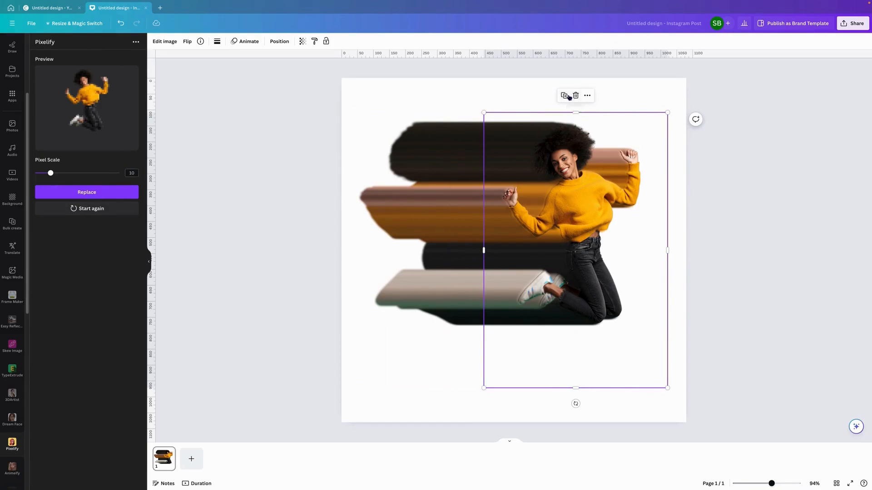
Duplicate the sharp cut-out and align the copy over the figure at the trail's left end.
left_click(564, 96)
left_click_drag(595, 212, 444, 203)
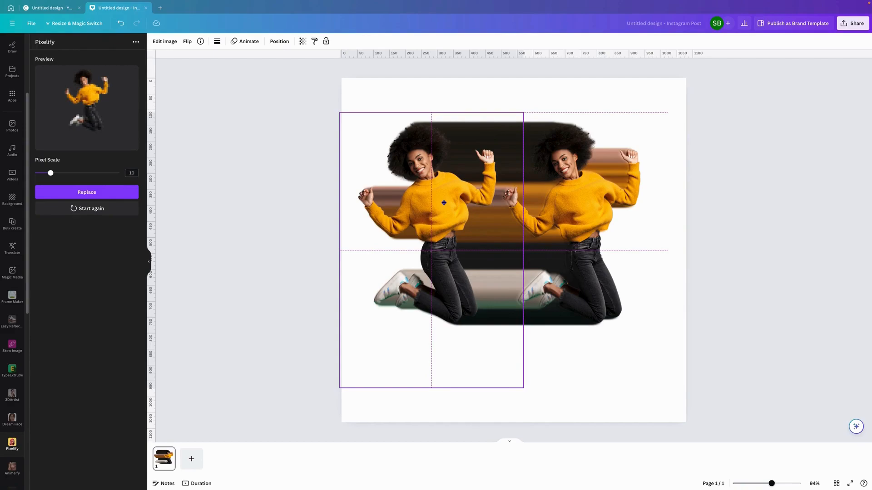
left_click_drag(445, 202, 445, 202)
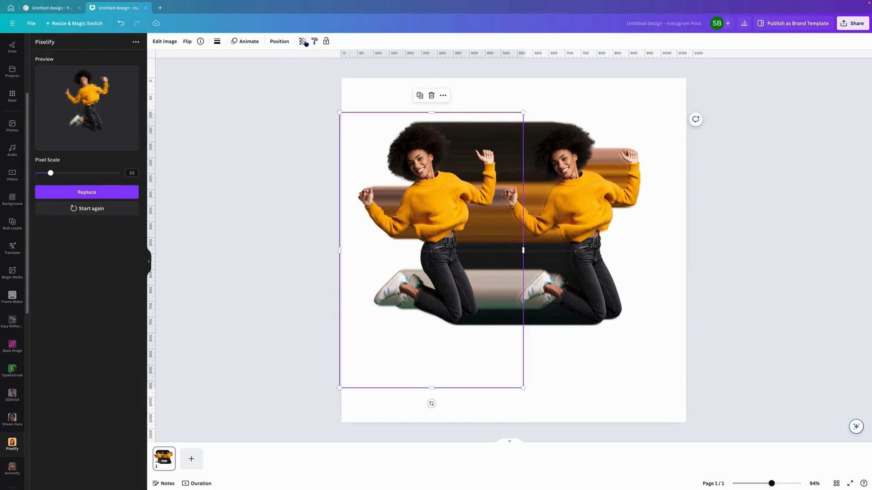
Set the left sharp copy's transparency to 19 and nudge it slightly right to match the trail's start.
left_click(303, 41)
left_click_drag(282, 70, 247, 84)
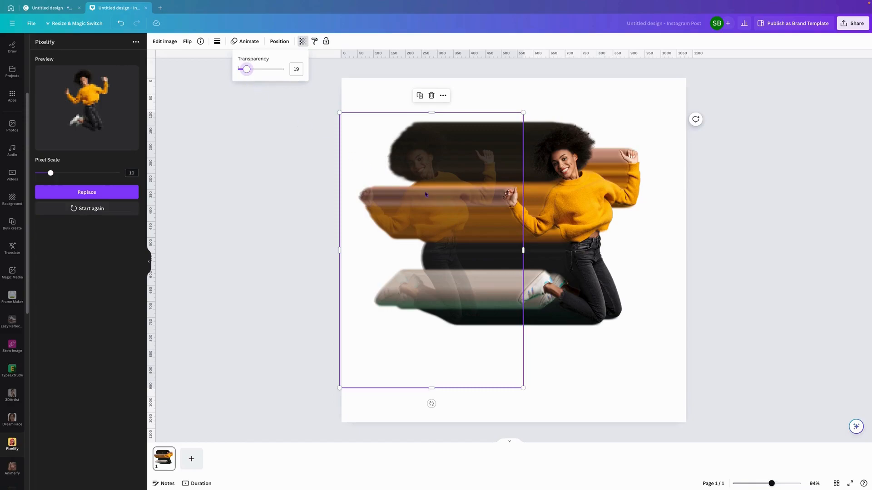
left_click(438, 206)
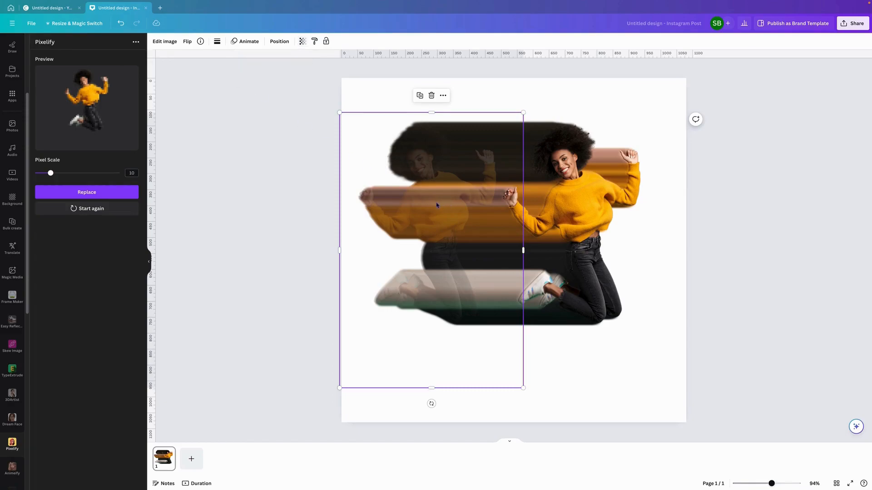
left_click_drag(437, 205, 440, 206)
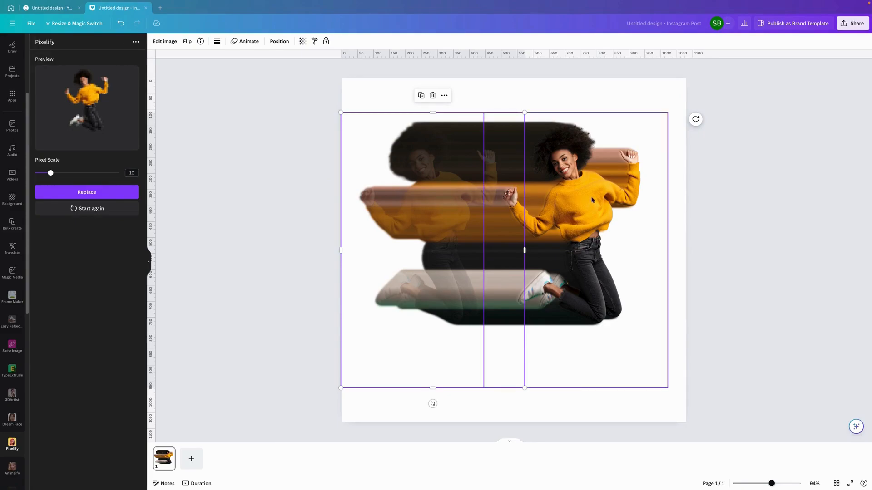
Try the photo-derived page background colours and settle on the near-black swatch from the round green-background photo.
left_click(737, 137)
left_click(675, 94)
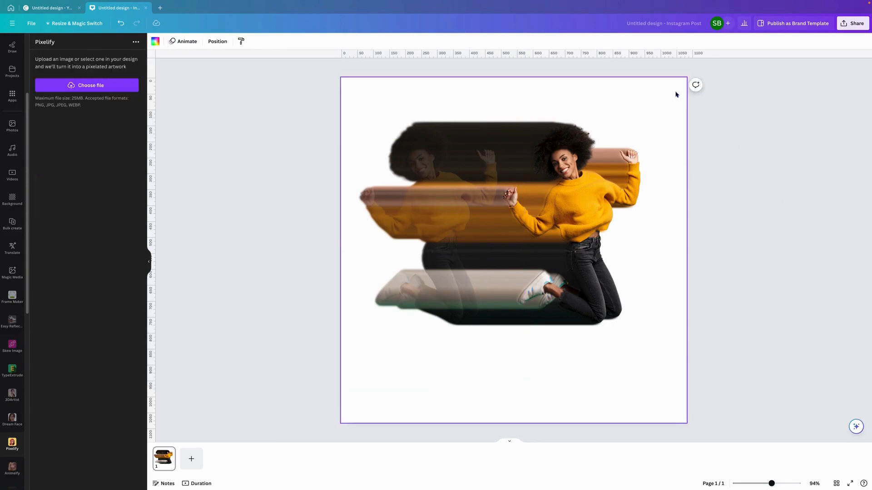
left_click(158, 43)
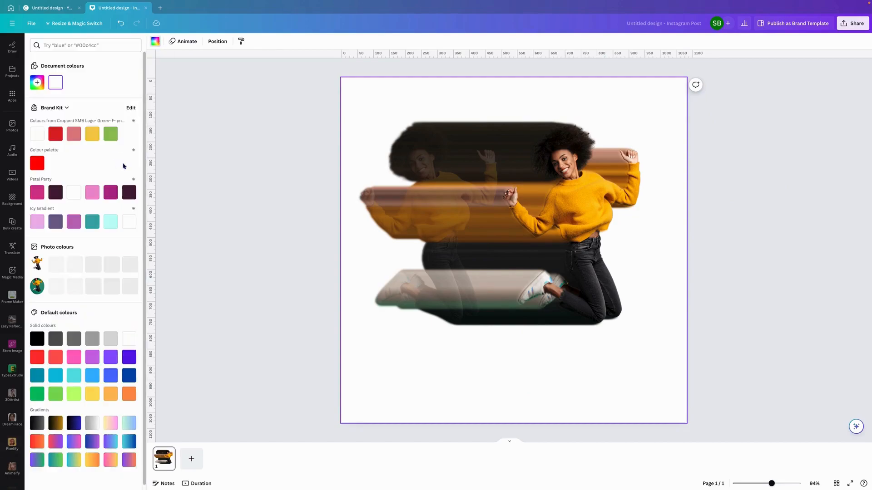
left_click(59, 267)
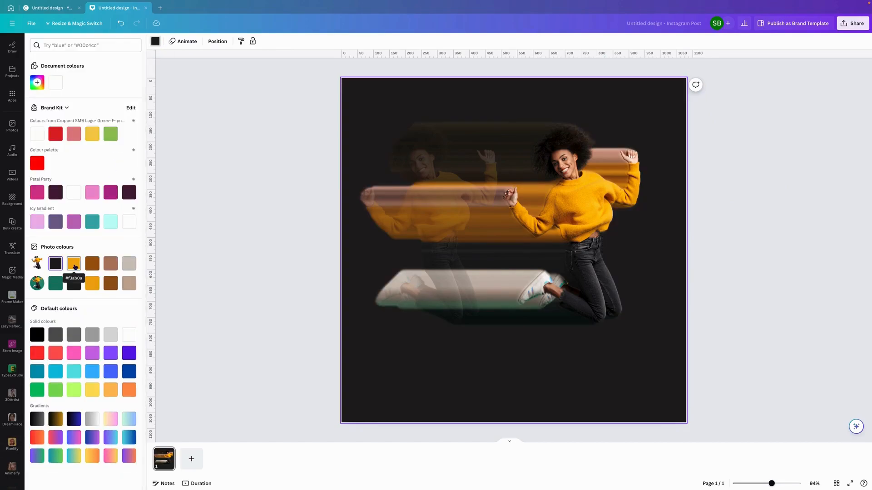
left_click(75, 267)
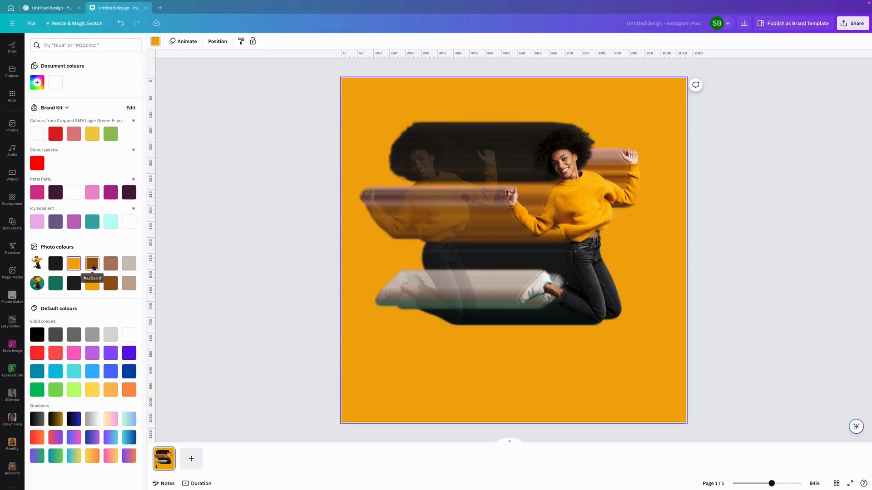
left_click(93, 266)
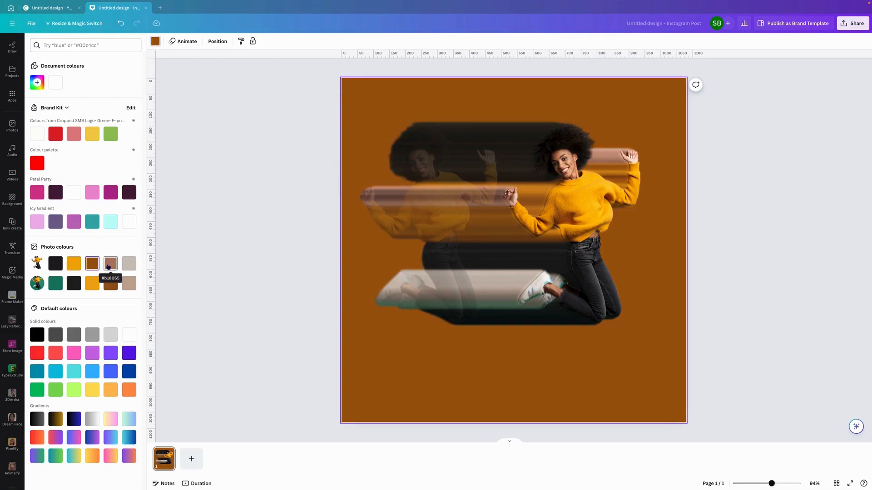
left_click(110, 263)
left_click(57, 287)
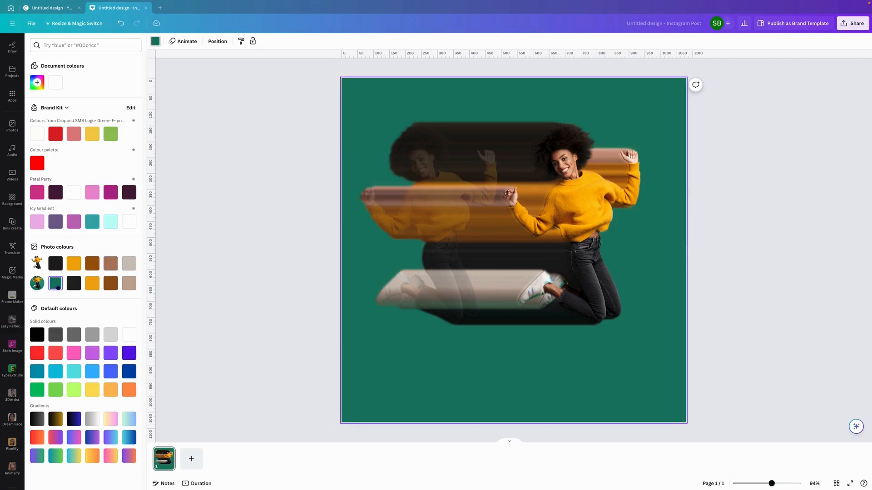
left_click(71, 286)
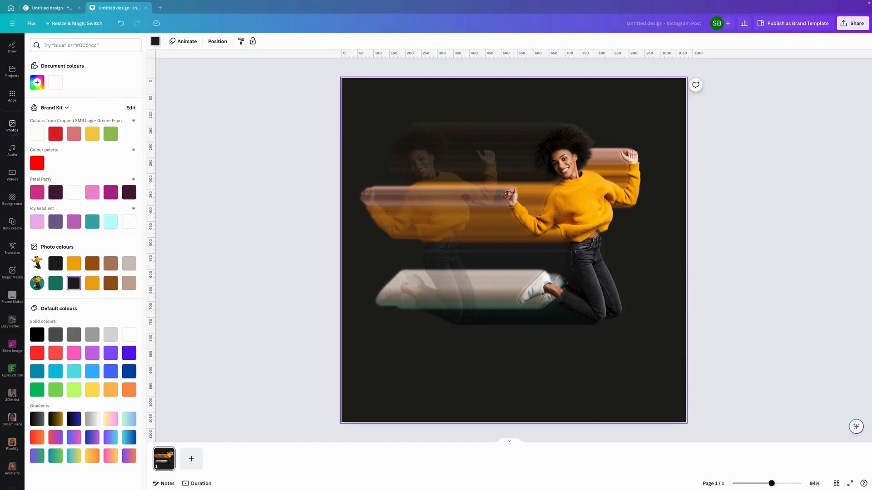
Add a heading text box in the Impact font reading "Fly Jumping".
scroll(13, 118, "down", 6)
scroll(13, 118, "up", 6)
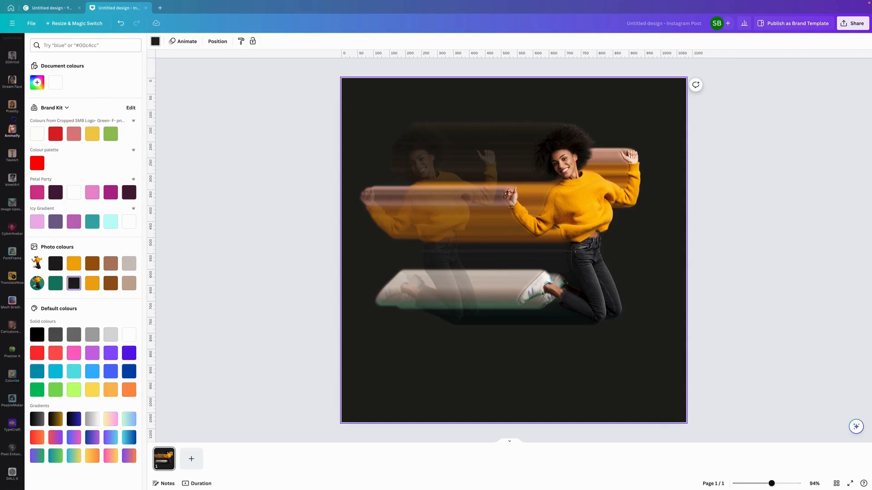
left_click(12, 93)
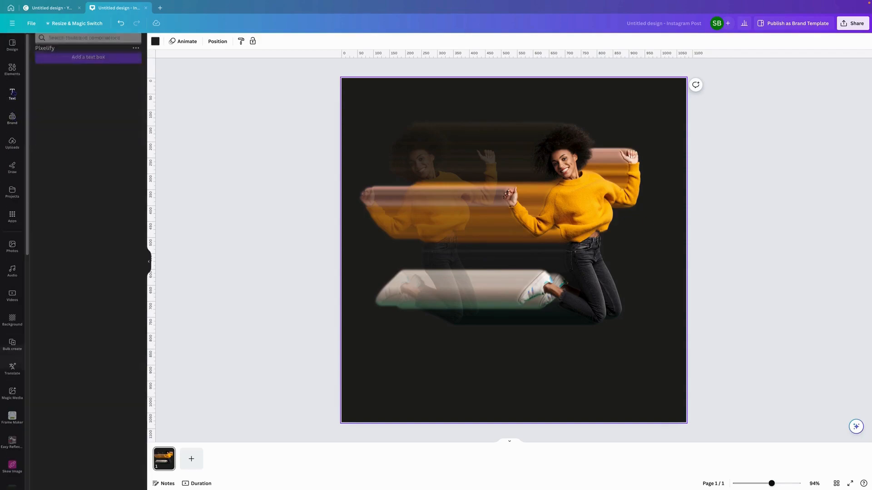
left_click(67, 127)
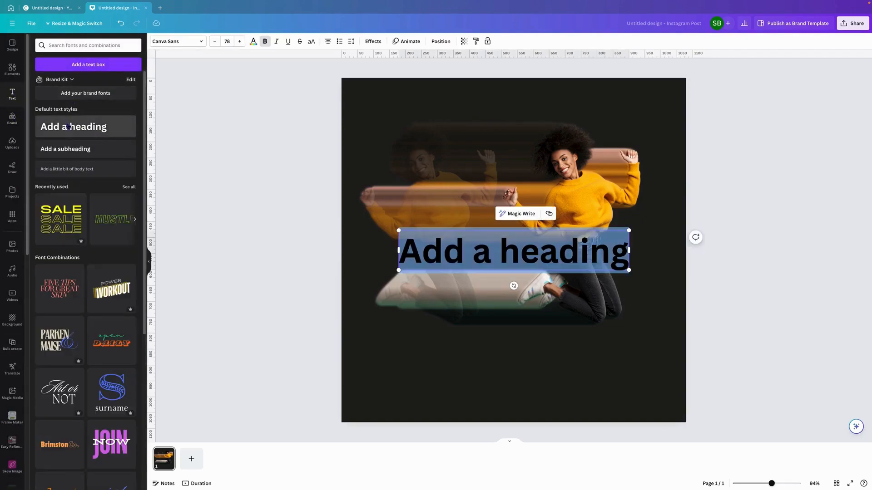
left_click(201, 42)
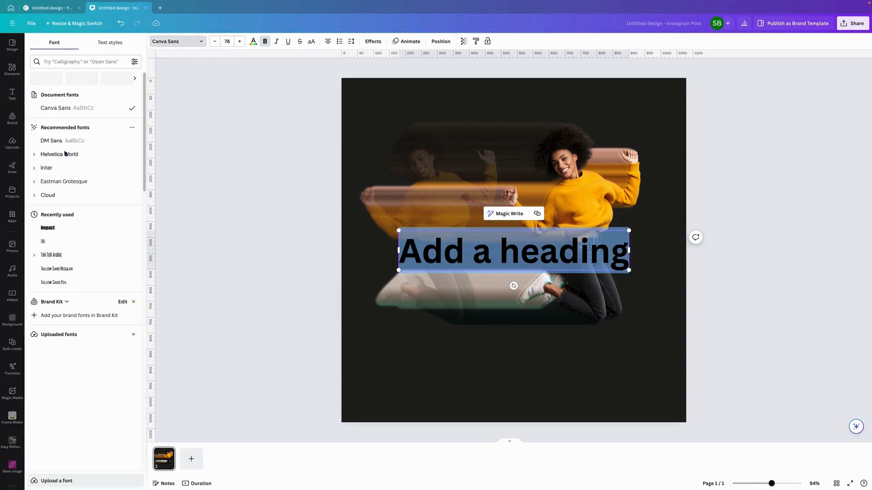
left_click(47, 227)
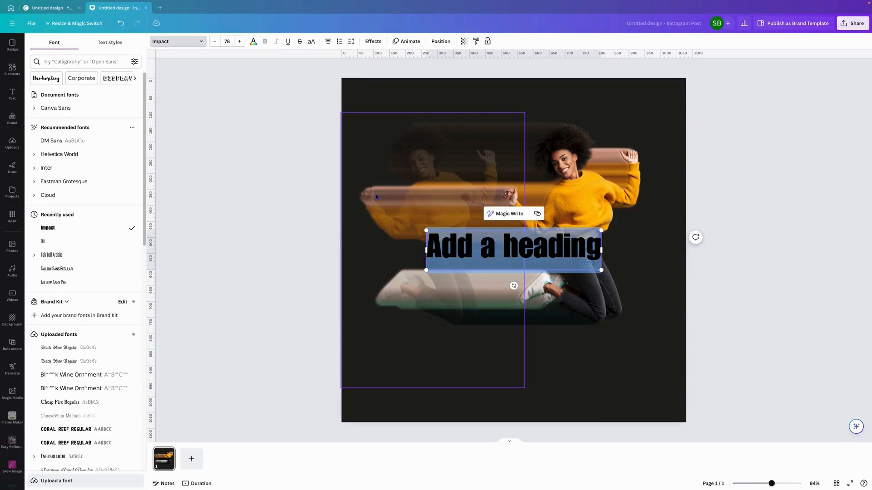
type("Fl")
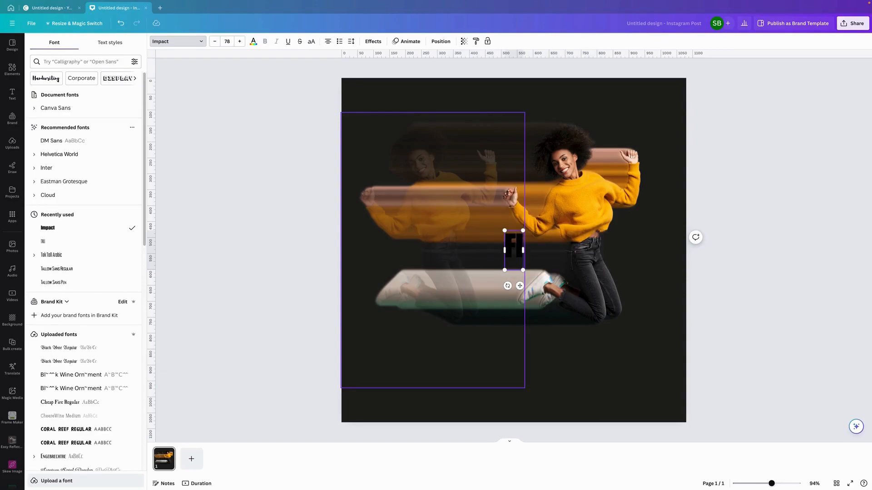
type("y Ju")
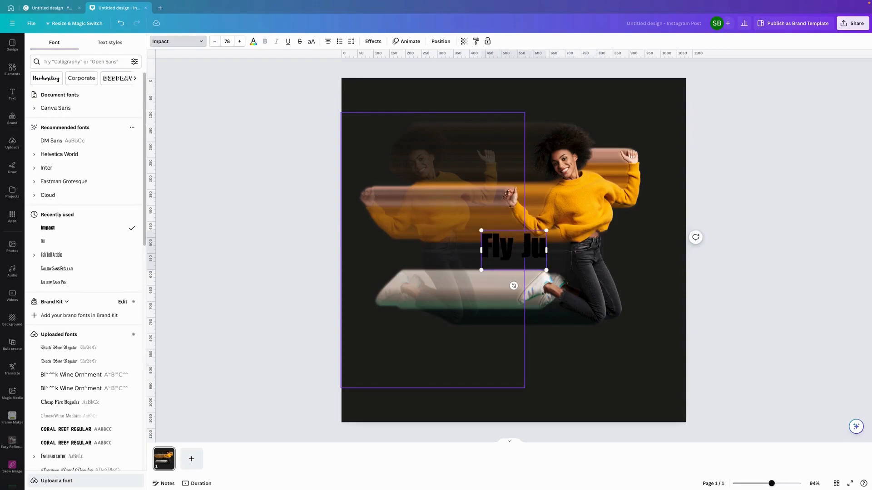
type("mping")
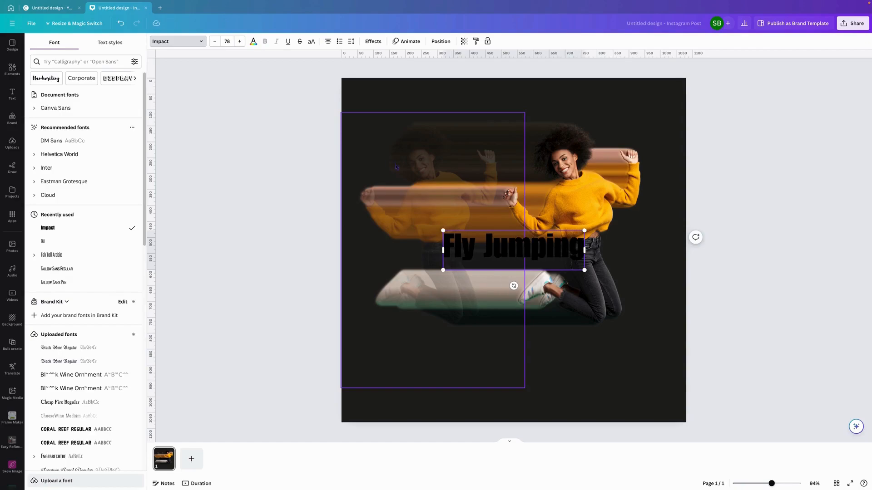
Enlarge the "Fly Jumping" heading to font size 173 and place it across the lower part of the page, over the woman's legs.
left_click_drag(584, 231, 667, 207)
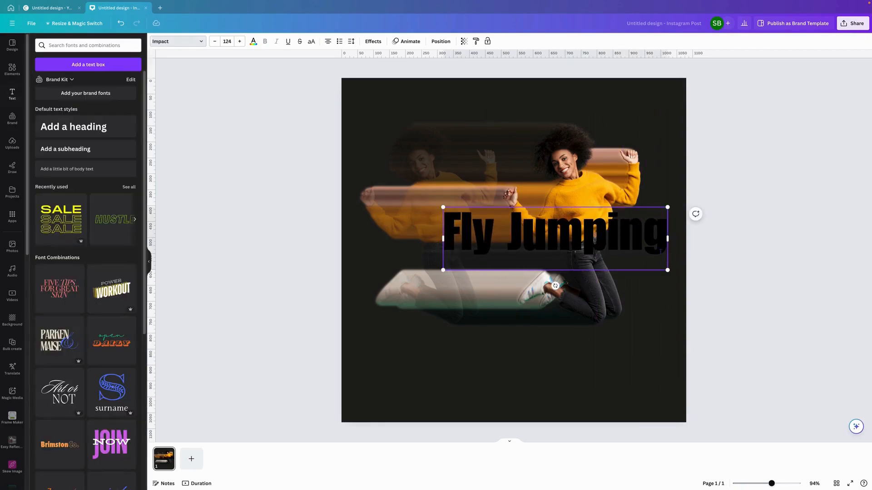
left_click(710, 276)
left_click(627, 241)
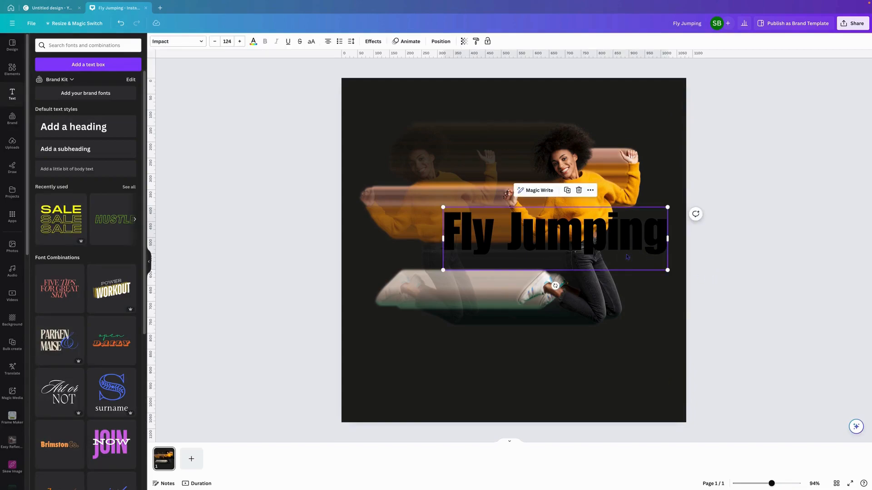
left_click_drag(627, 257, 639, 320)
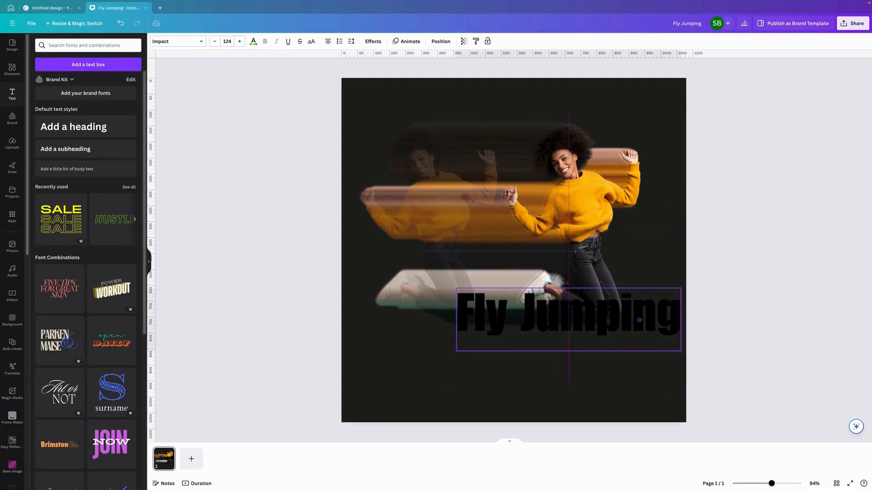
left_click_drag(455, 351, 359, 401)
left_click_drag(546, 328, 546, 335)
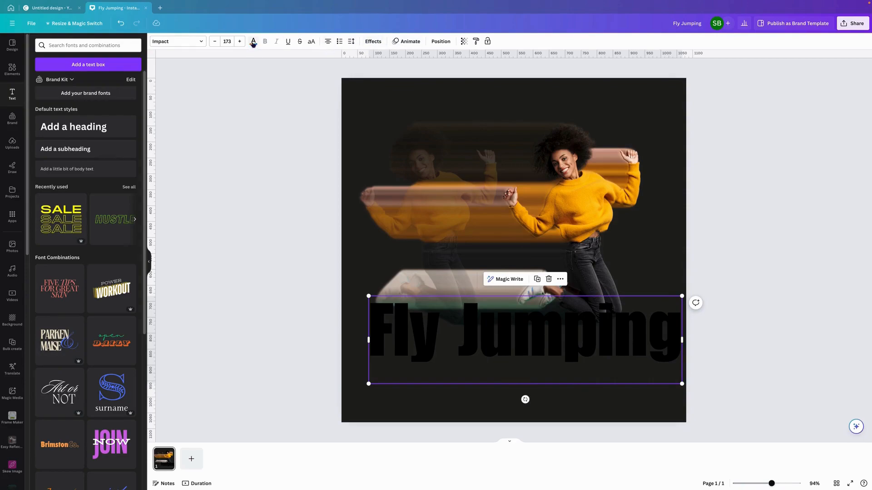
Colour the "Fly Jumping" heading with the amber photo colour that matches the sweater.
left_click(254, 42)
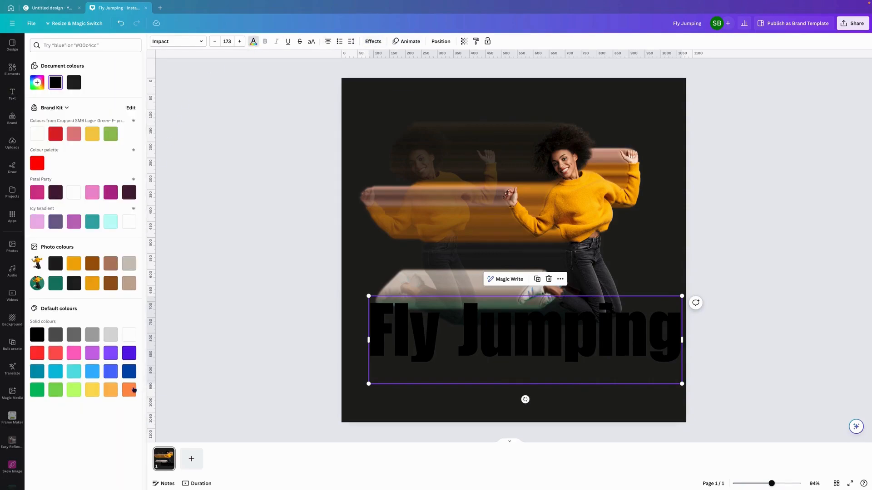
left_click(129, 390)
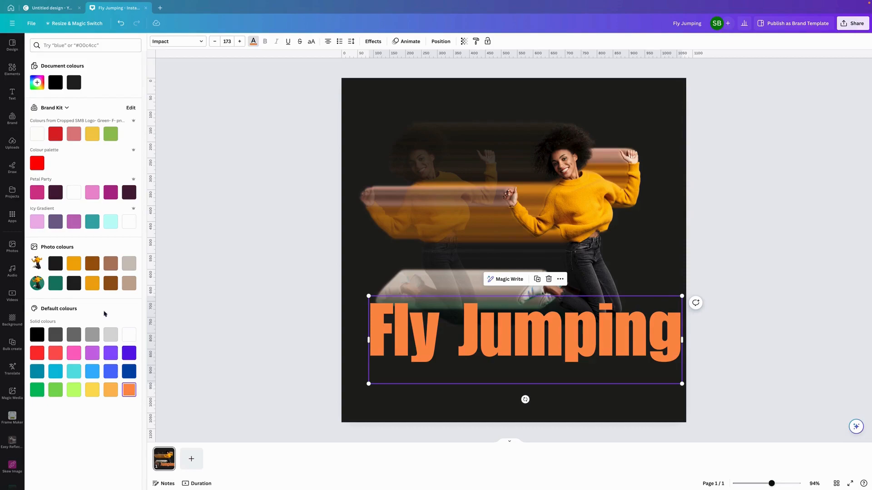
left_click(110, 283)
left_click(88, 287)
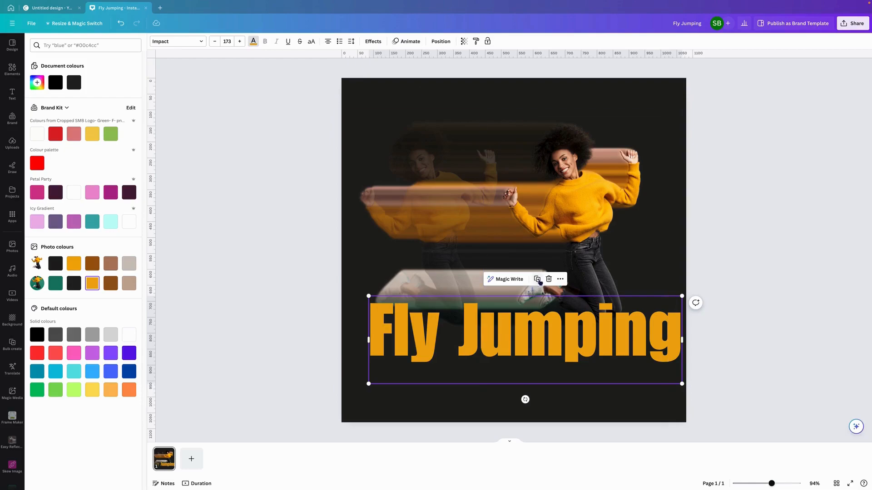
Duplicate the heading exactly over the original and give the copy a Hollow effect with thickness 10.
left_click(537, 280)
mouse_move(541, 324)
left_mouse_down()
mouse_move(530, 317)
mouse_move(538, 317)
left_mouse_up()
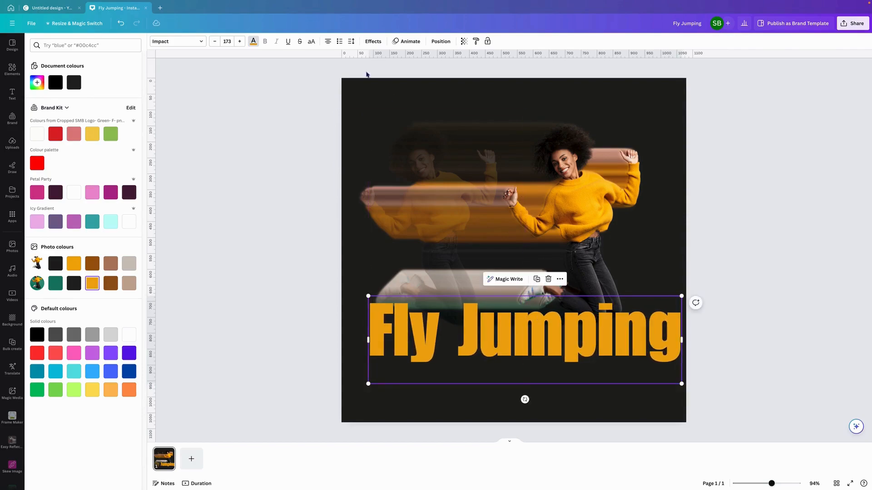
left_click(374, 42)
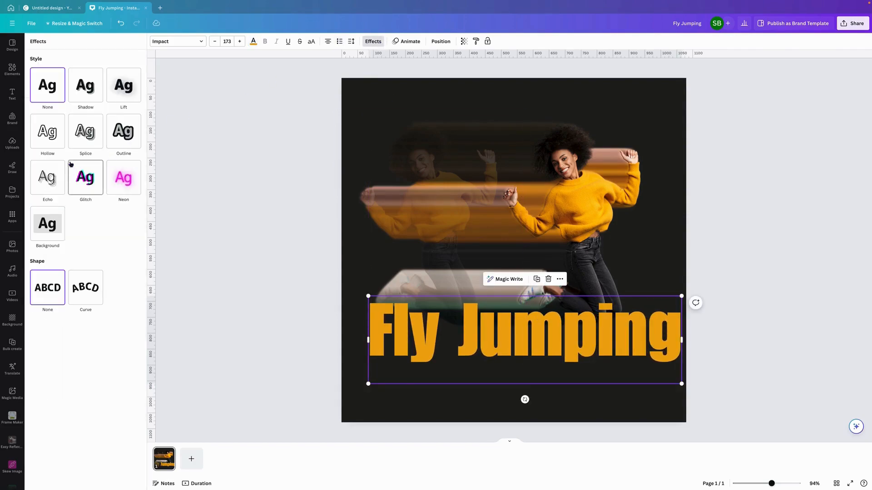
left_click(48, 136)
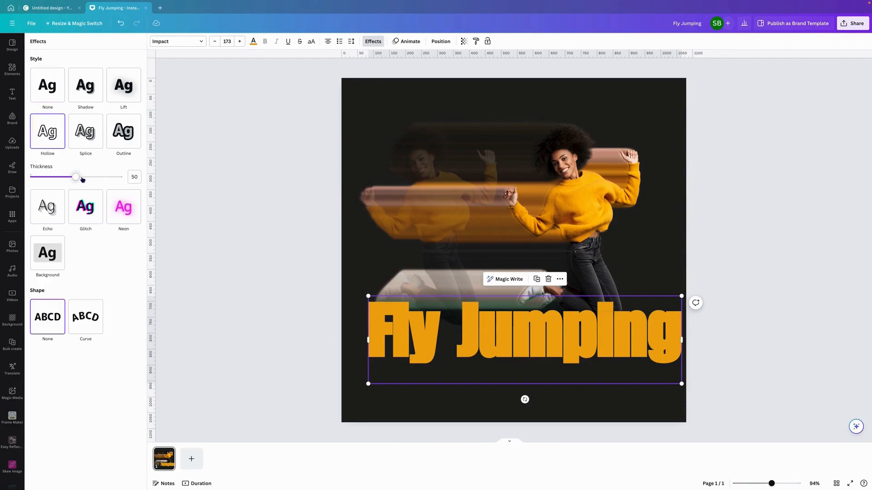
left_click_drag(76, 178, 40, 185)
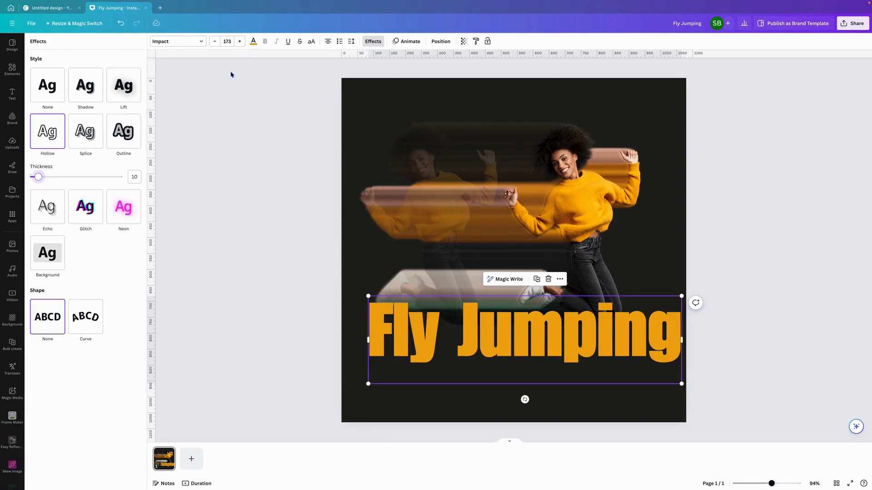
Change the hollow heading copy's outline colour to white.
left_click(254, 41)
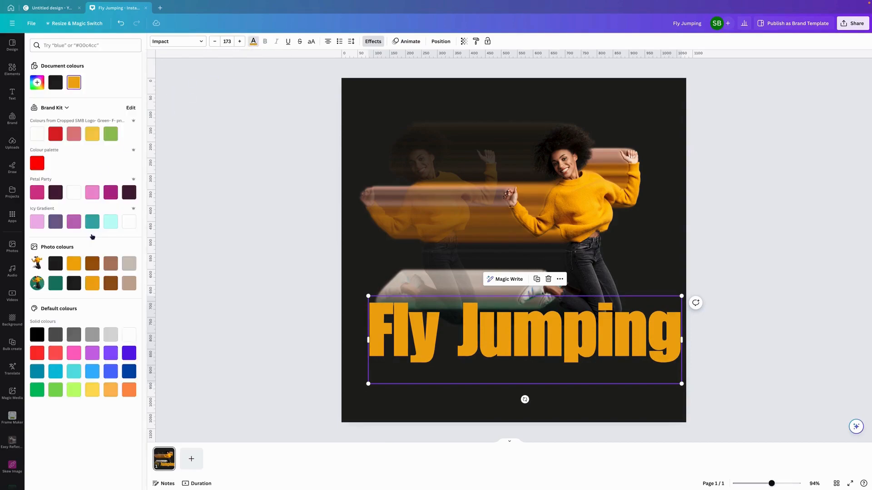
left_click(129, 335)
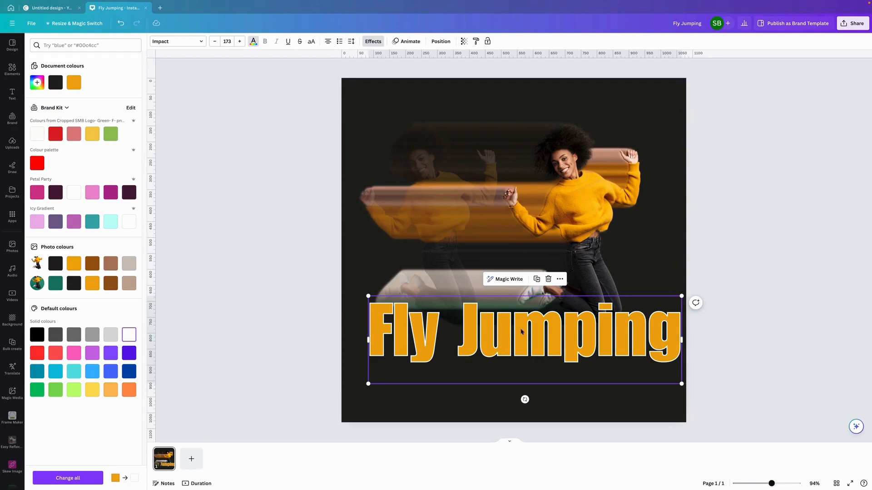
left_click(805, 384)
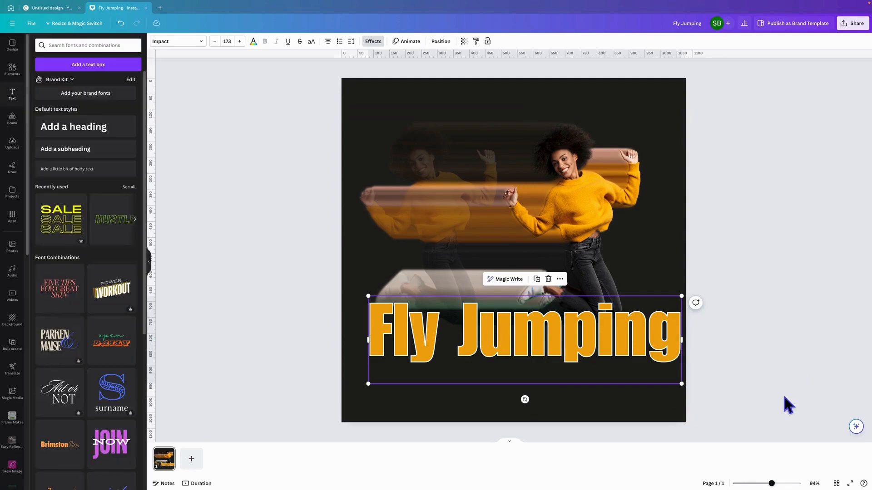
left_click(724, 369)
left_click_drag(708, 359, 661, 353)
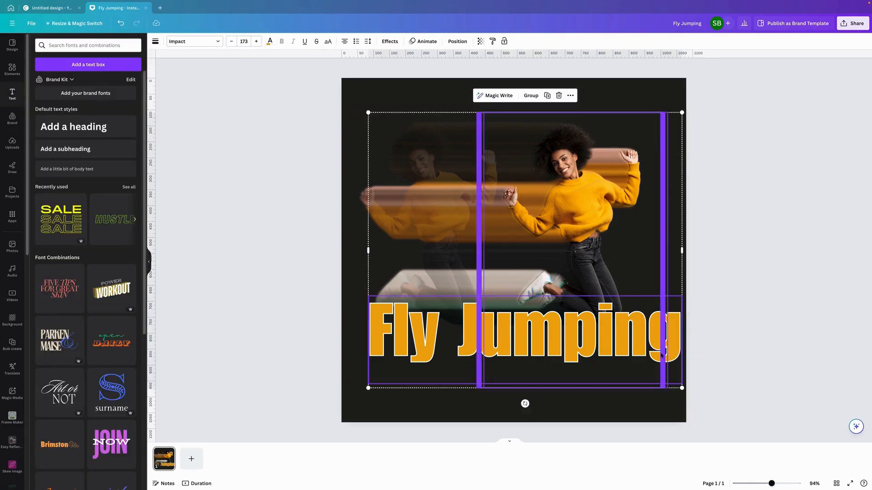
left_click(755, 370)
Try to show the layers list from the hollow heading copy's layer options.
right_click(673, 348)
mouse_move(729, 373)
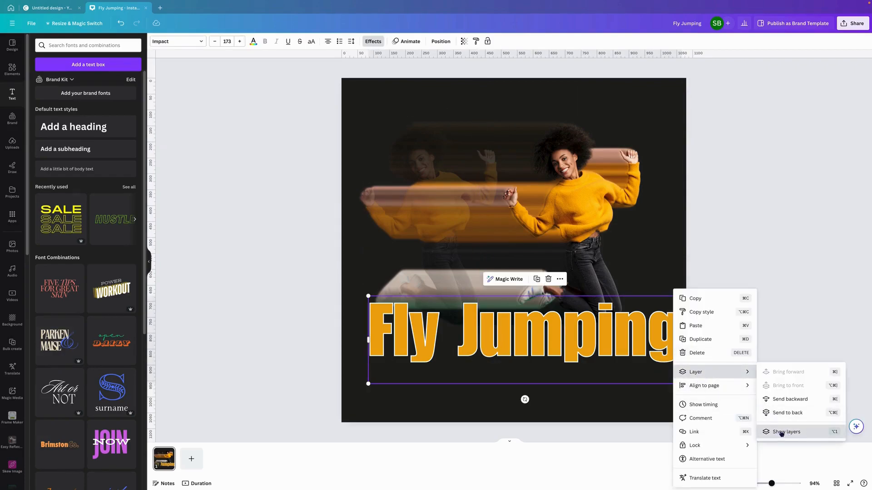
left_click(782, 431)
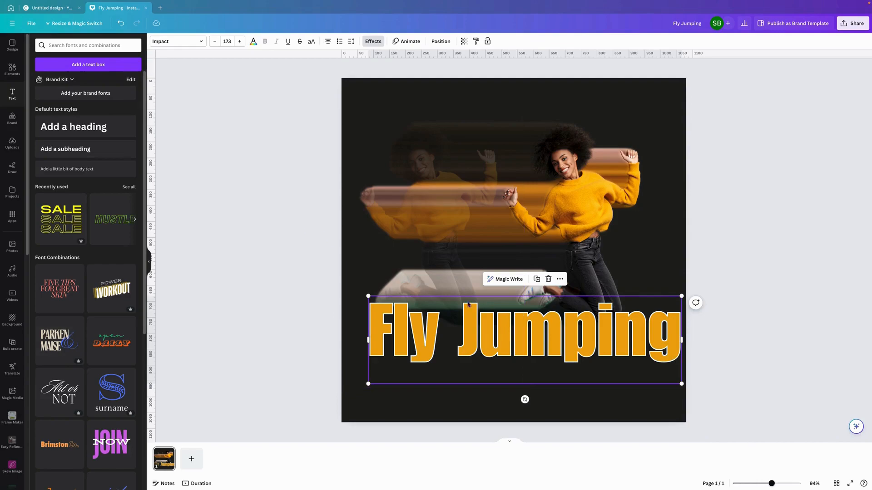
right_click(649, 330)
mouse_move(715, 373)
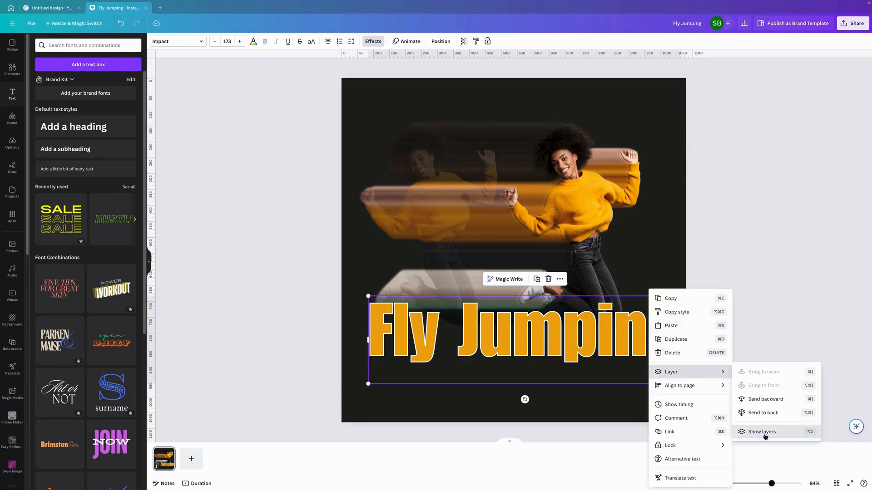
left_click(765, 435)
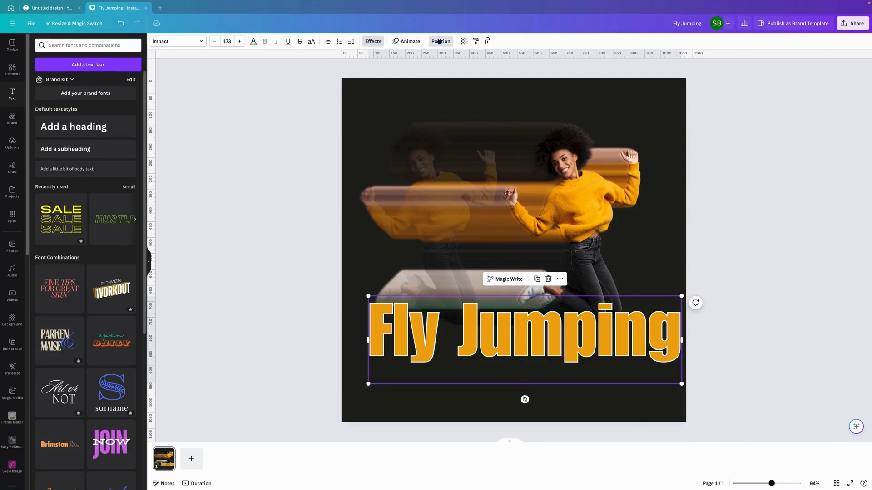
In the layer list, move the filled amber heading just below the sharp cut-out, leaving the white outline copy on top.
left_click(439, 42)
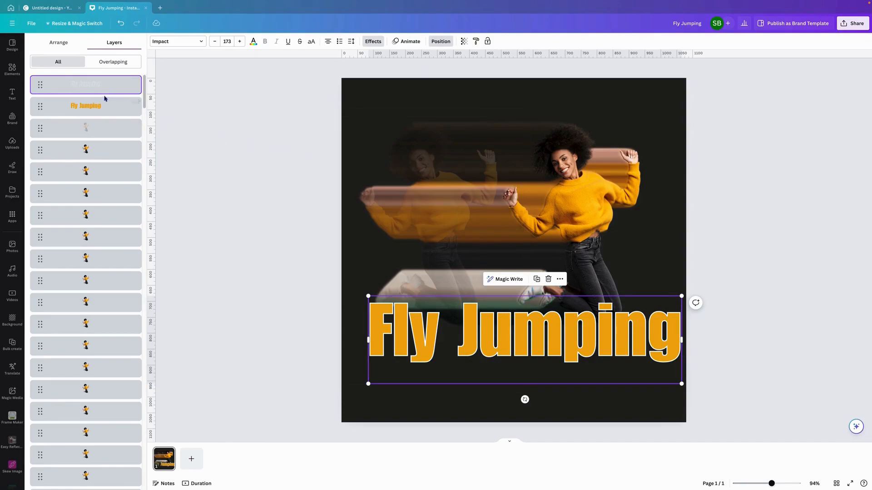
left_click(105, 106)
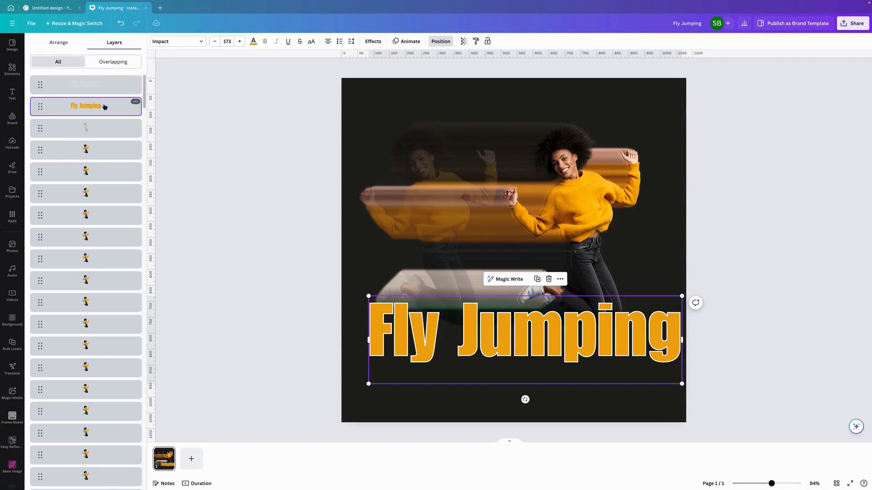
left_click_drag(104, 107, 107, 157)
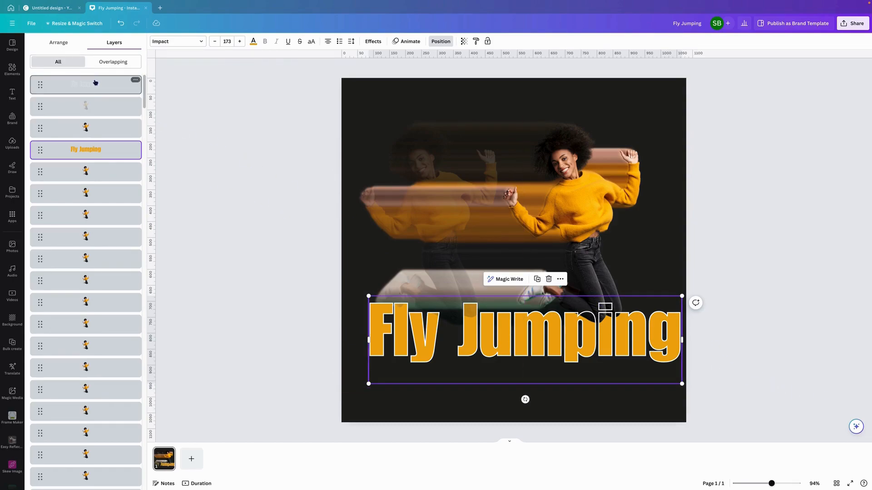
Select the filled and outlined headings together and move them slightly up so they overlap more of the woman's legs.
left_click(95, 82, "shift")
left_click_drag(649, 340, 650, 315)
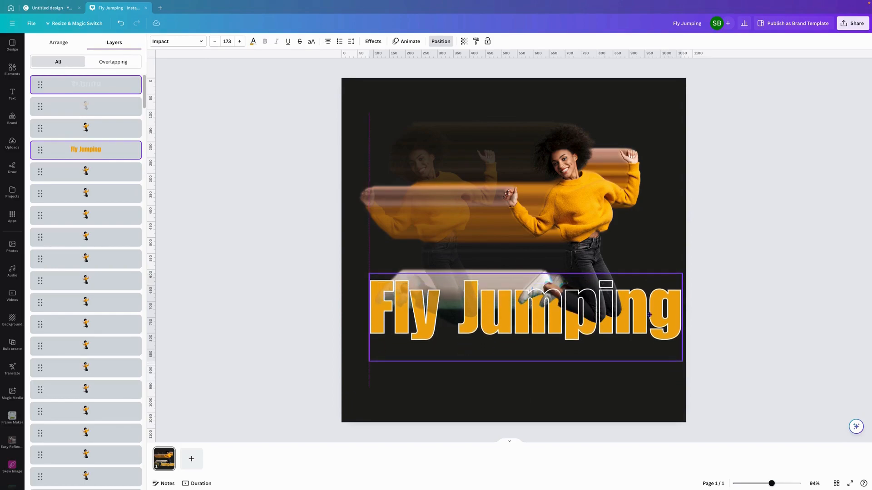
left_click(843, 375)
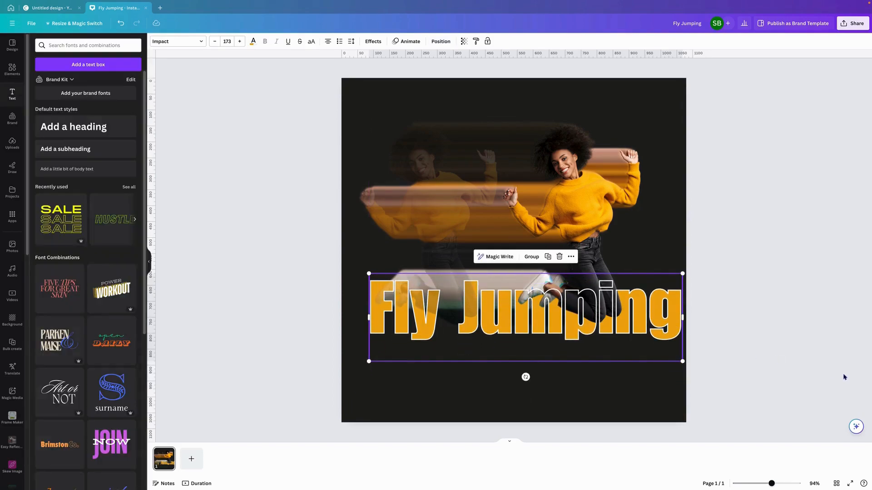